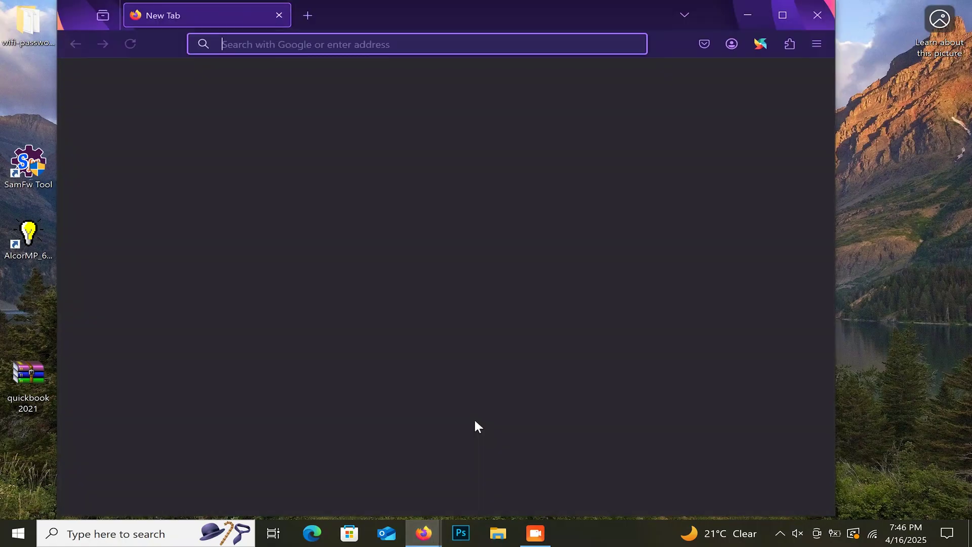
Go to google.com and search for 'mykasperky'
{"action": "left_click", "coordinate": [395, 47]}
{"action": "type", "text": "google.com/"}
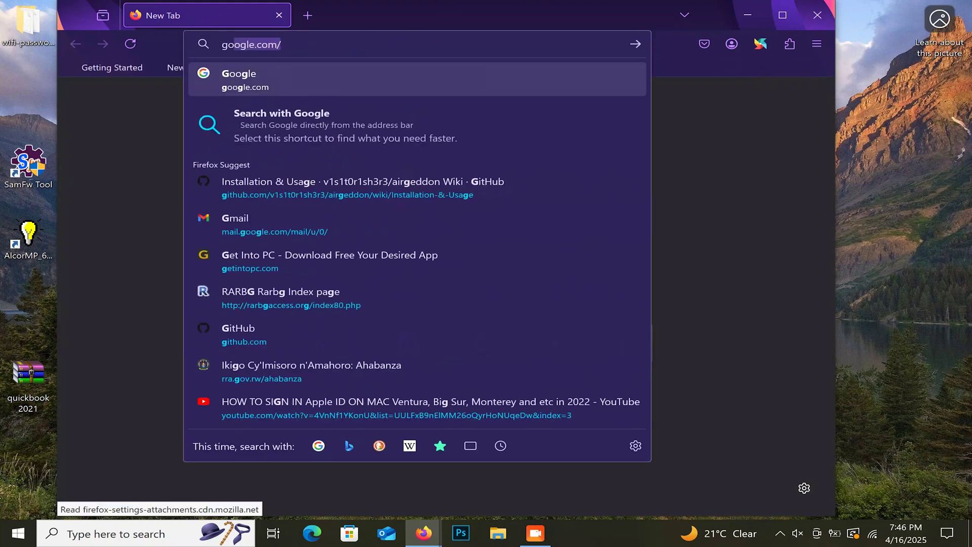
{"action": "key", "text": "Return"}
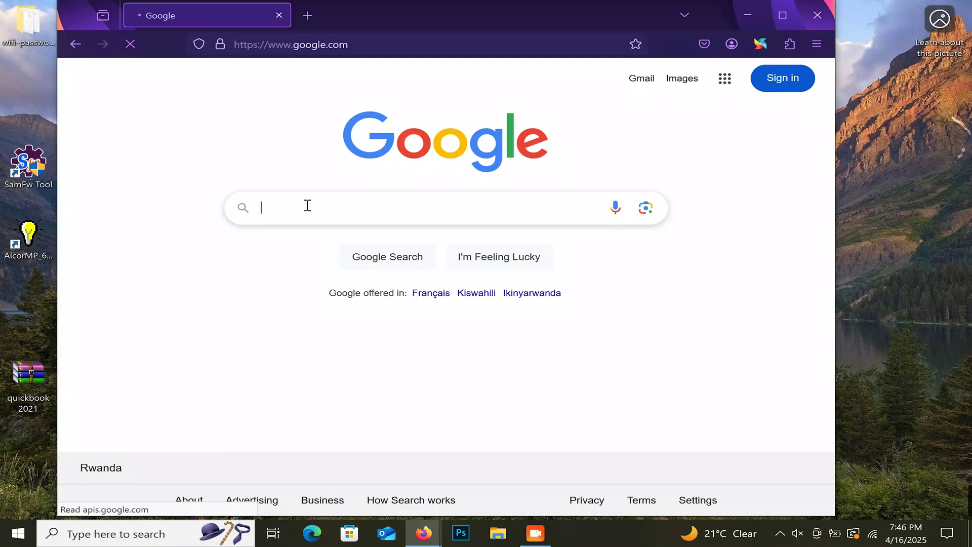
{"action": "type", "text": "mykas"}
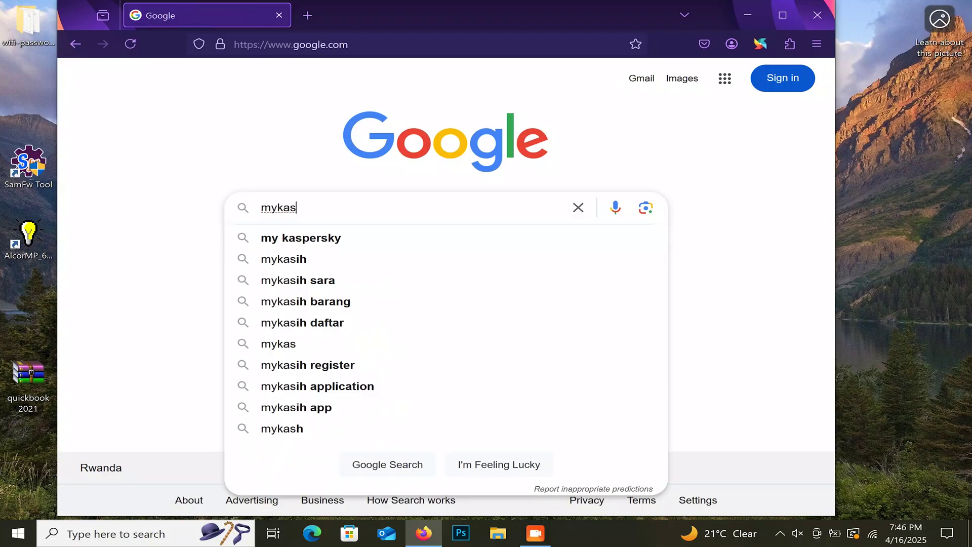
{"action": "type", "text": "perky"}
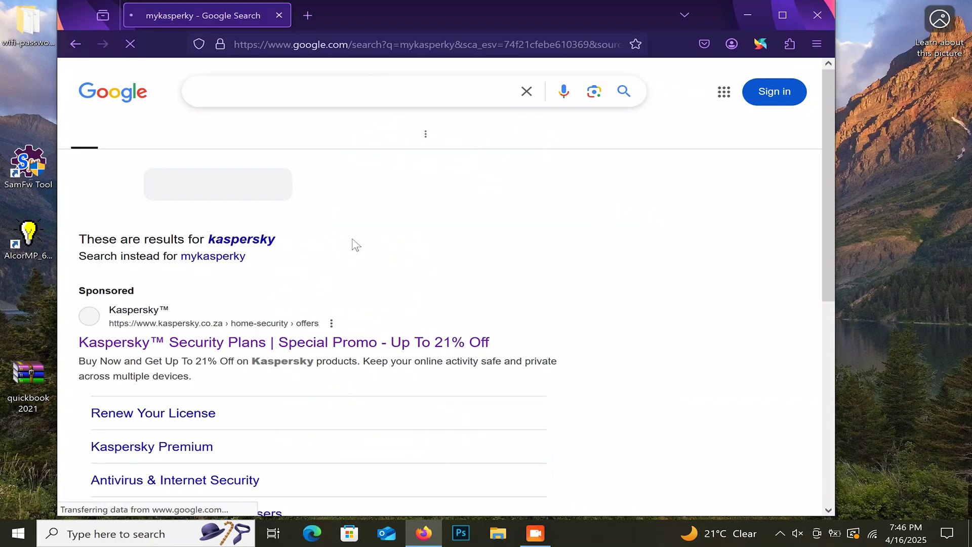
Open the sponsored 'Kaspersky Security Plans' result
{"action": "scroll", "coordinate": [364, 266], "scroll_direction": "down", "scroll_amount": 3}
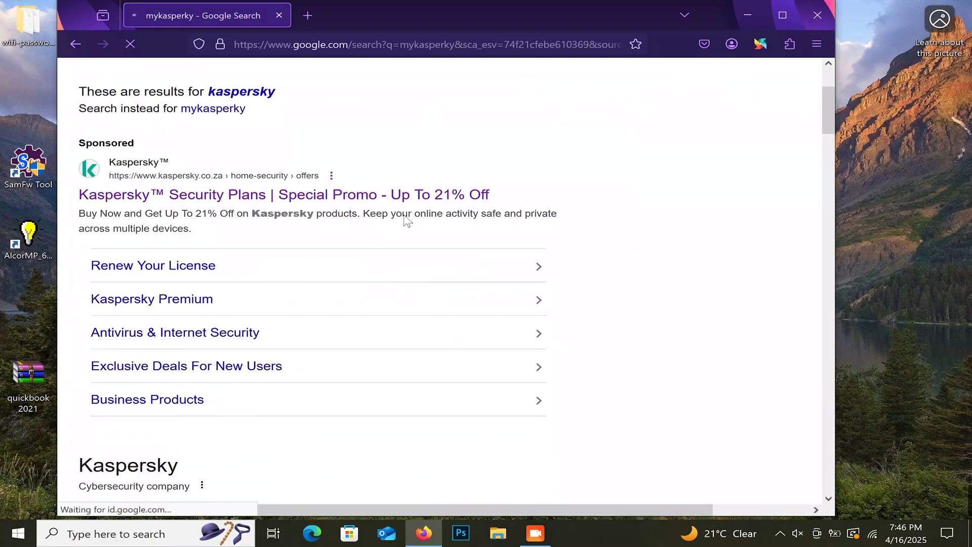
{"action": "left_click", "coordinate": [134, 198]}
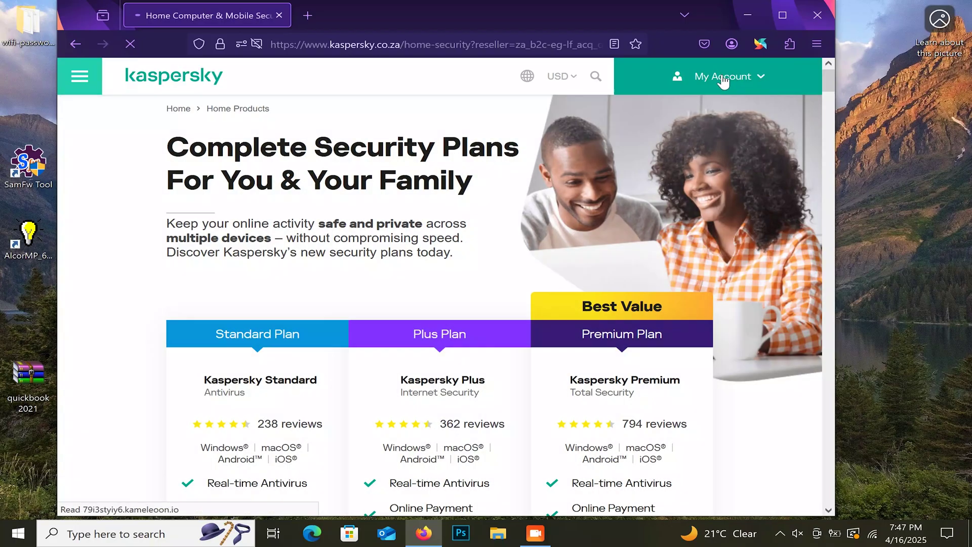
Maximize Firefox and choose My Kaspersky under Personal in the My Account menu
{"action": "left_click", "coordinate": [723, 80]}
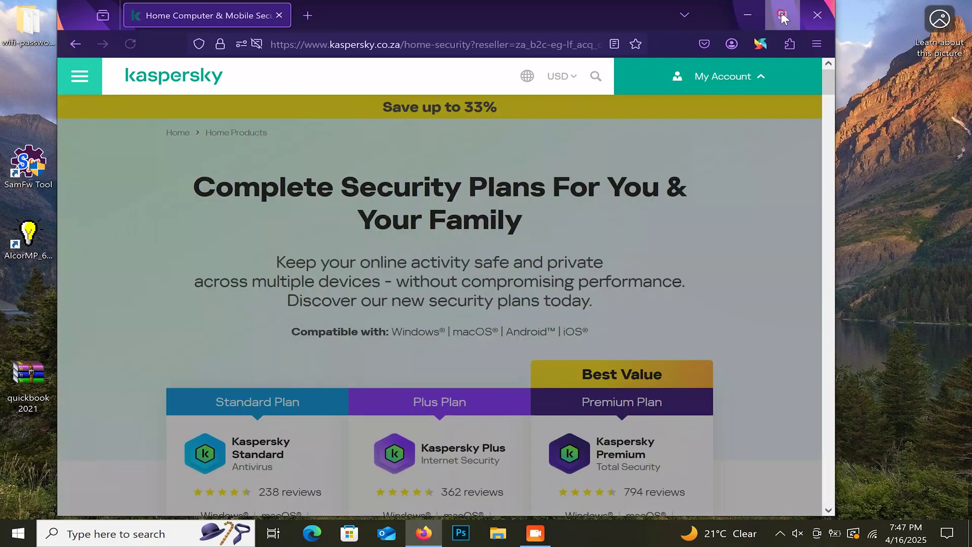
{"action": "left_click", "coordinate": [783, 15]}
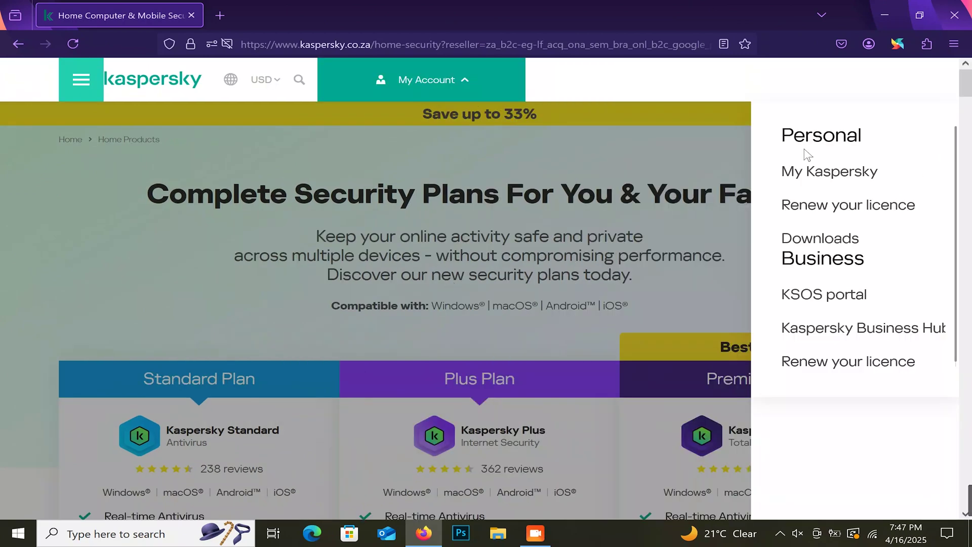
{"action": "left_click", "coordinate": [833, 173]}
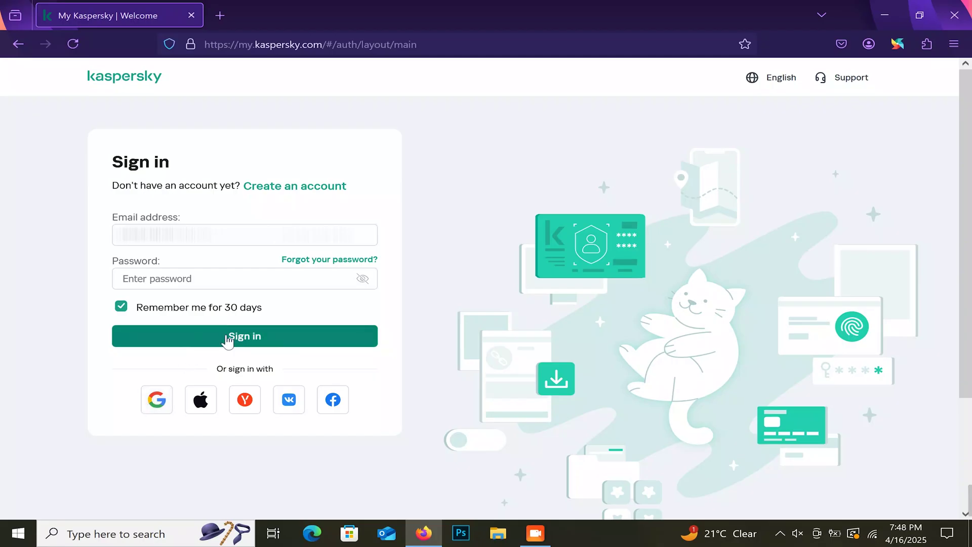
Sign in with the account e-mail and password, declining Firefox's save-password prompt
{"action": "left_click", "coordinate": [244, 235]}
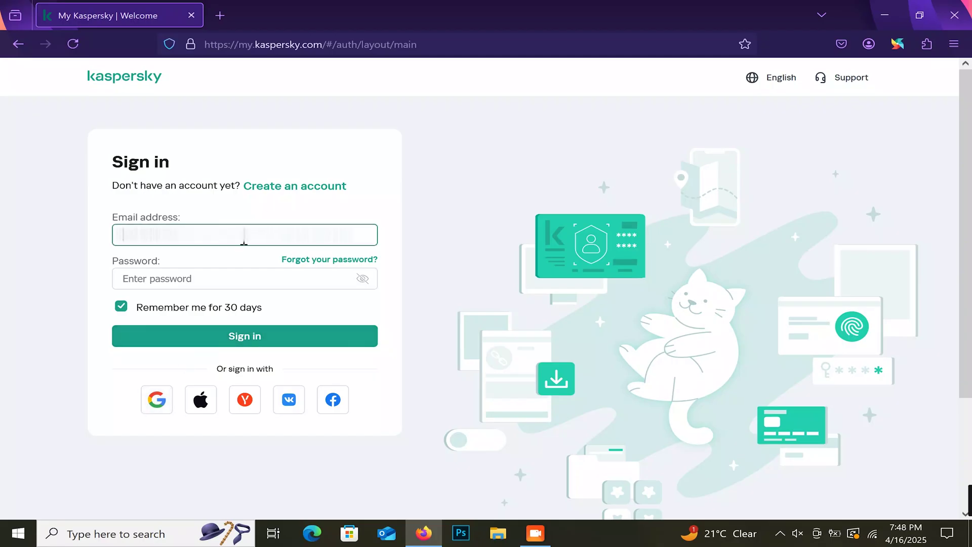
{"action": "type", "text": "ma"}
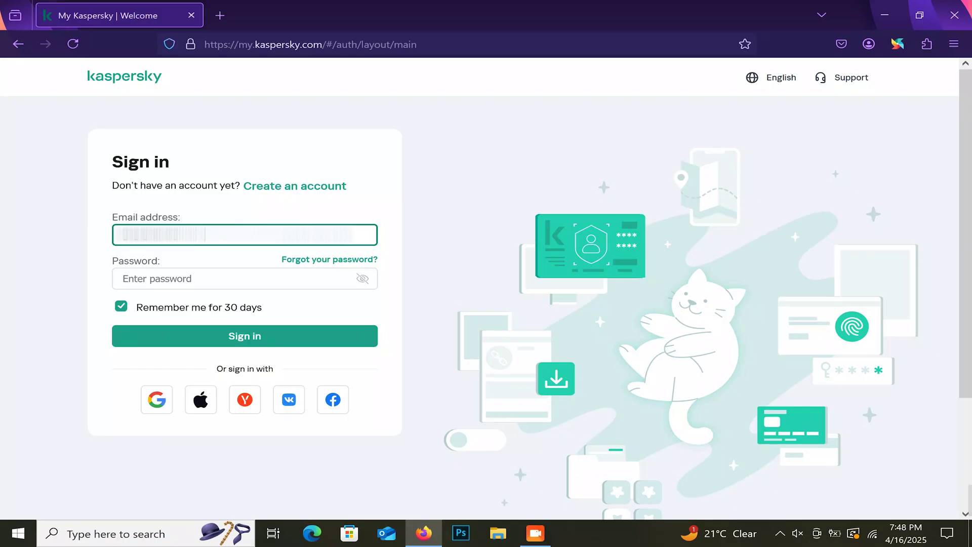
{"action": "left_click", "coordinate": [221, 285]}
{"action": "type", "text": "••••"}
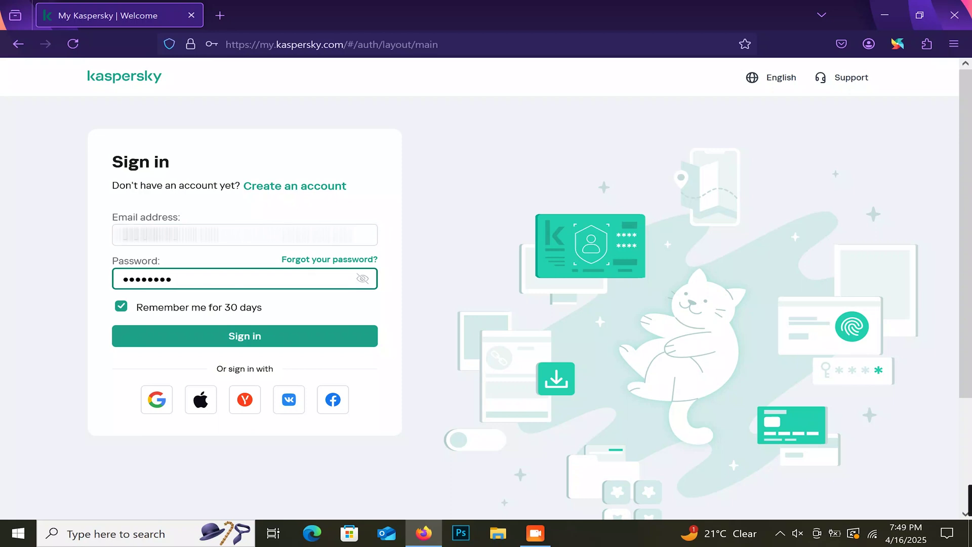
{"action": "key", "text": "Return"}
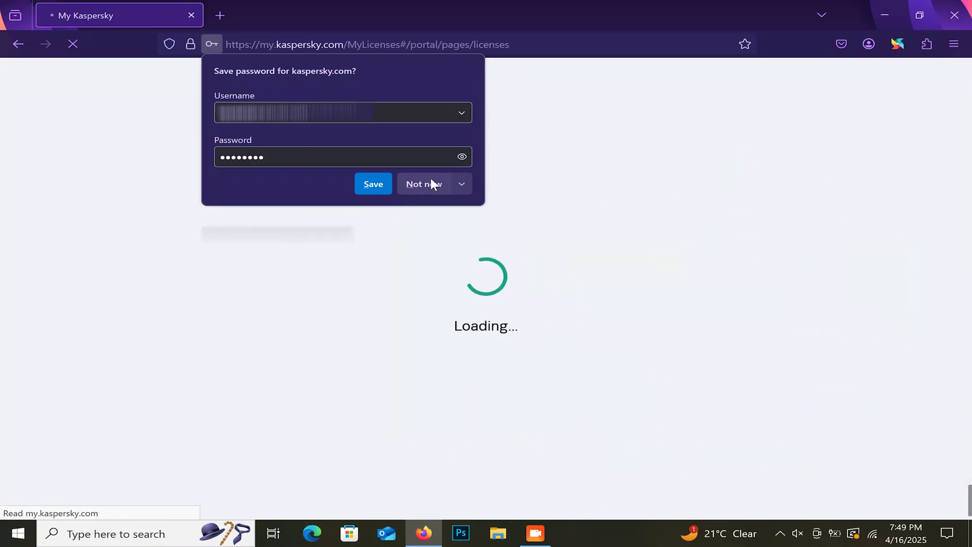
{"action": "left_click", "coordinate": [427, 185]}
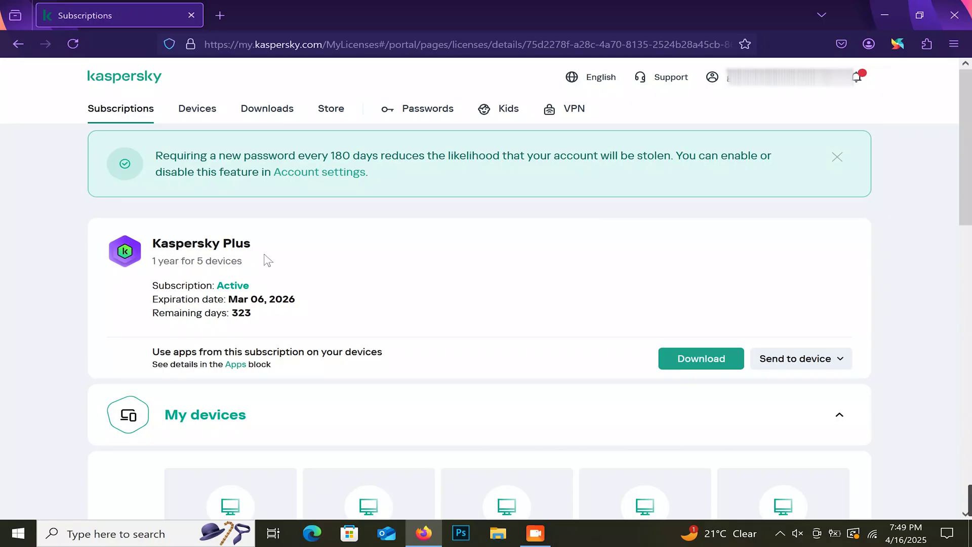
{"action": "scroll", "coordinate": [326, 276], "scroll_direction": "down", "scroll_amount": 7}
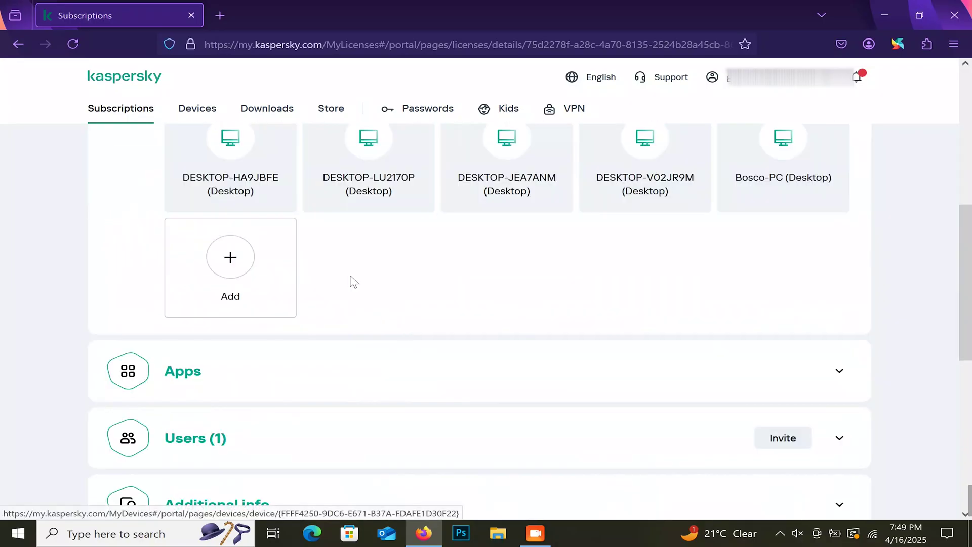
{"action": "scroll", "coordinate": [353, 282], "scroll_direction": "down", "scroll_amount": 8}
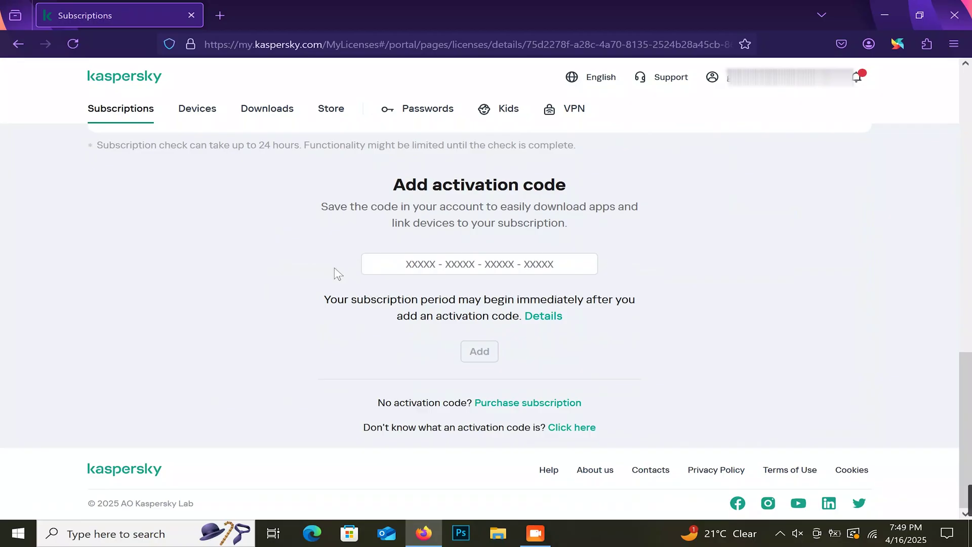
{"action": "scroll", "coordinate": [334, 269], "scroll_direction": "up", "scroll_amount": 15}
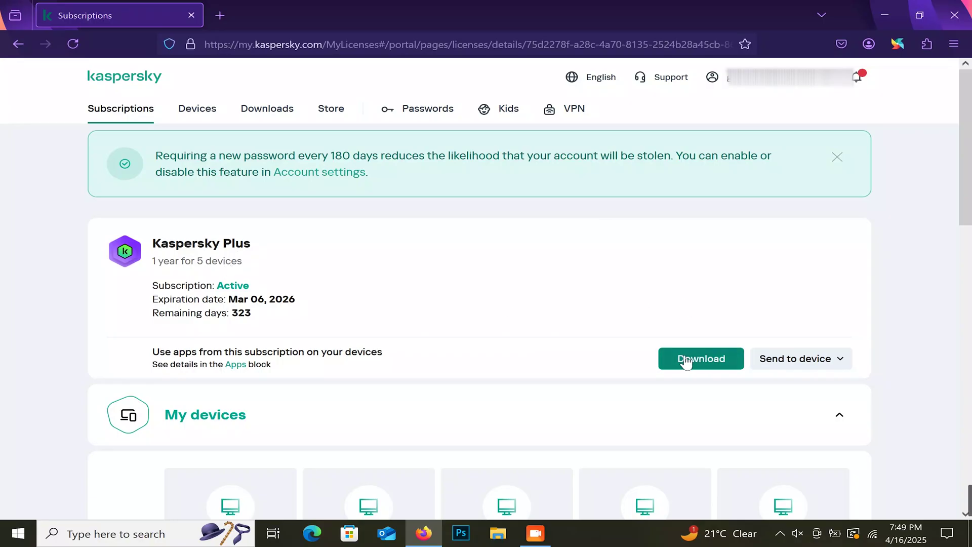
Download the Kaspersky Plus installer for Windows (Kaspersky.exe), then close the download dialog
{"action": "left_click", "coordinate": [706, 363]}
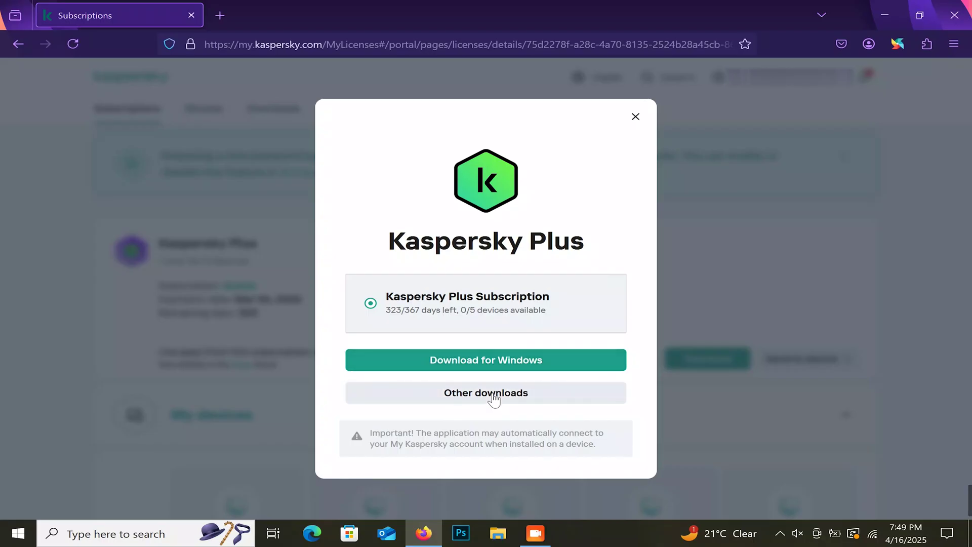
{"action": "left_click", "coordinate": [489, 362]}
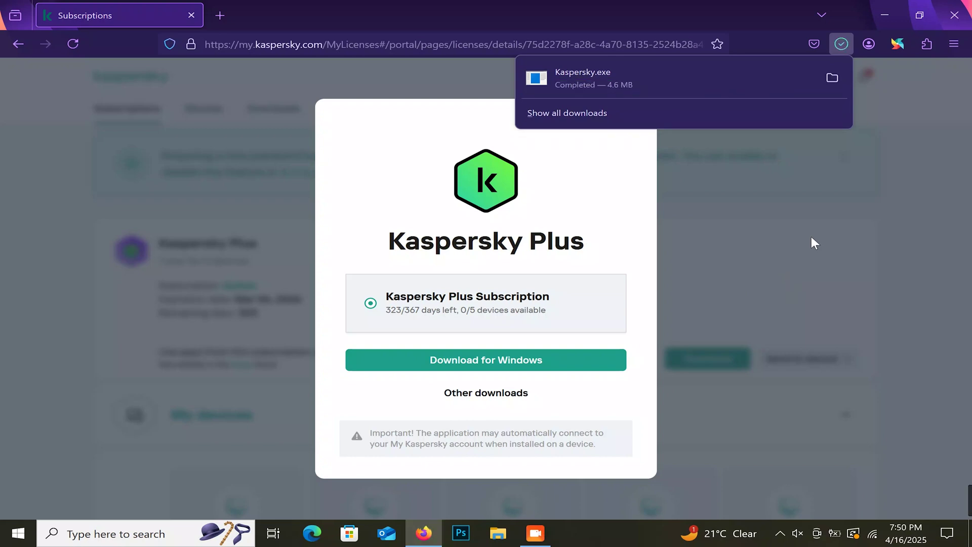
{"action": "left_click", "coordinate": [822, 243]}
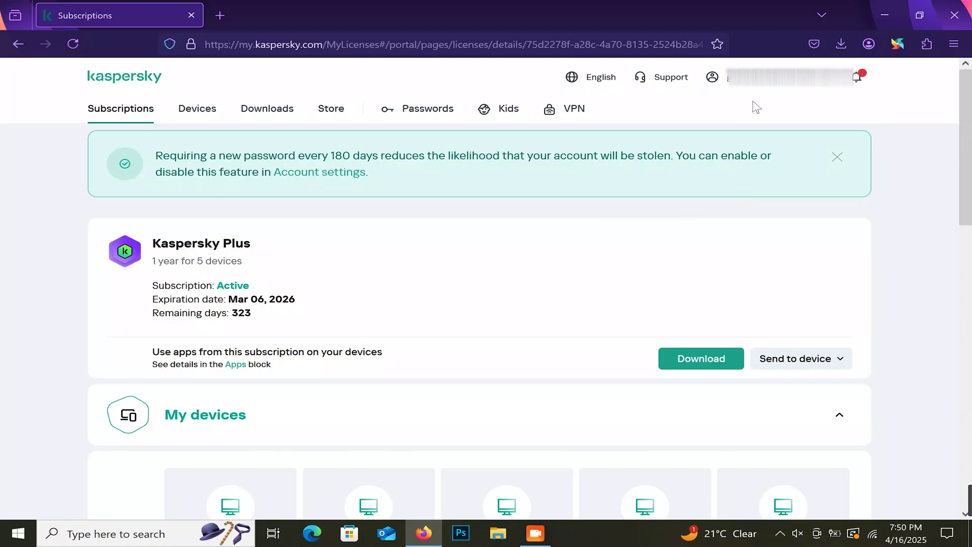
Submit a test code under 'Add activation code', which is rejected as not found
{"action": "scroll", "coordinate": [422, 403], "scroll_direction": "down", "scroll_amount": 10}
{"action": "scroll", "coordinate": [422, 401], "scroll_direction": "down", "scroll_amount": 5}
{"action": "scroll", "coordinate": [425, 401], "scroll_direction": "down", "scroll_amount": 1}
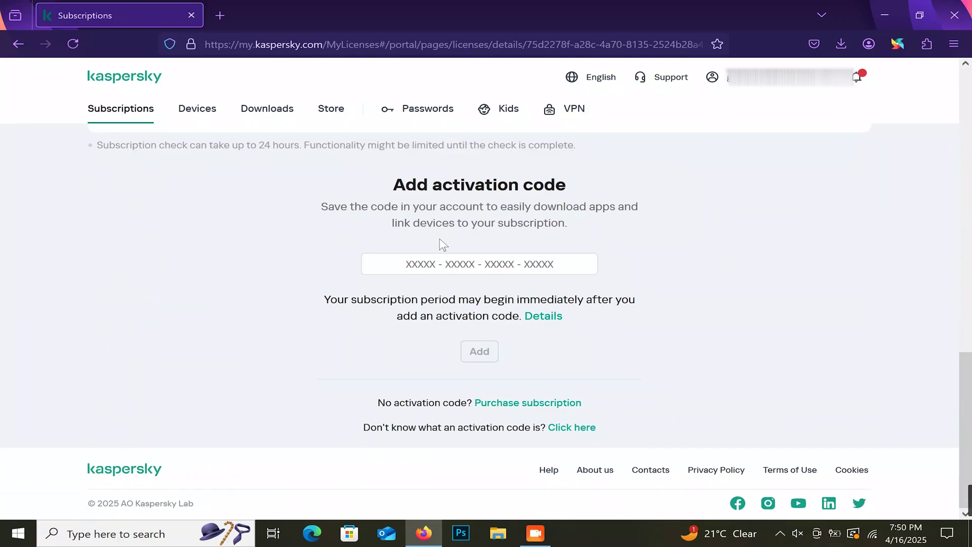
{"action": "left_click", "coordinate": [417, 264]}
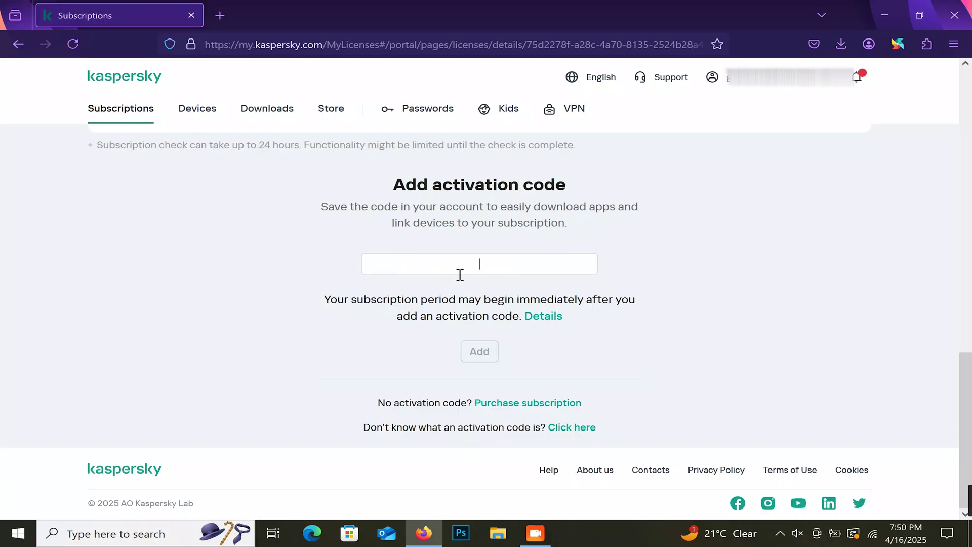
{"action": "type", "text": "jhfdd - fjnjd - ghfdf - ghdkk"}
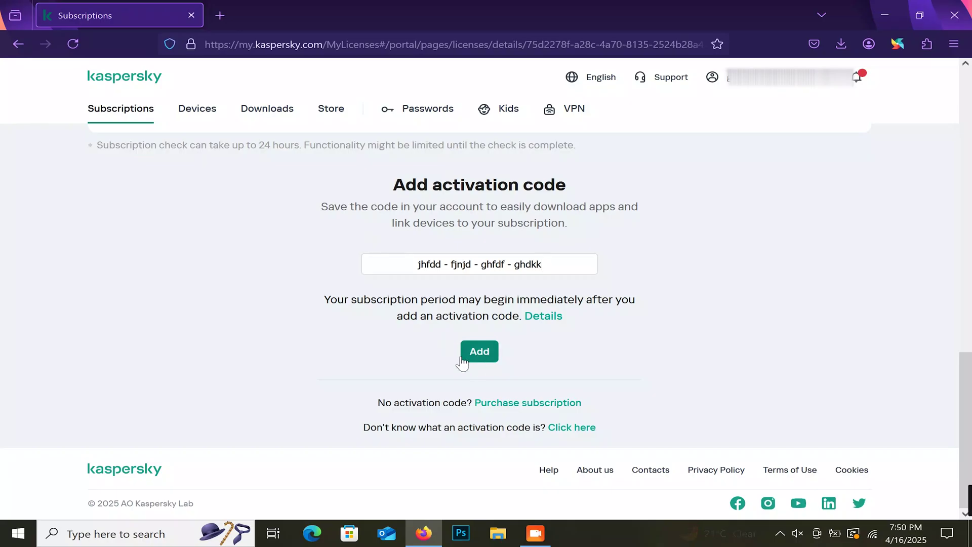
{"action": "left_click", "coordinate": [485, 357]}
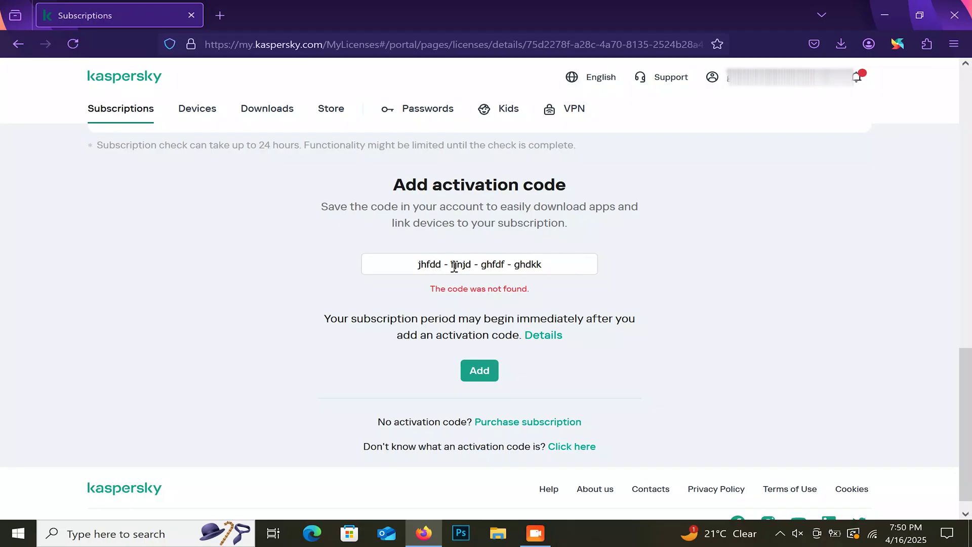
{"action": "scroll", "coordinate": [737, 391], "scroll_direction": "up", "scroll_amount": 4}
{"action": "scroll", "coordinate": [737, 391], "scroll_direction": "down", "scroll_amount": 3}
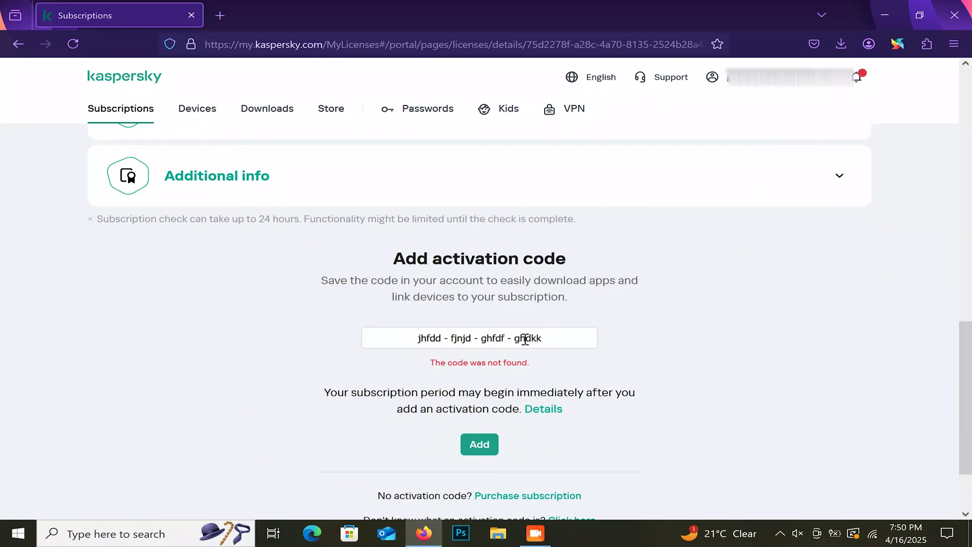
{"action": "scroll", "coordinate": [742, 386], "scroll_direction": "up", "scroll_amount": 10}
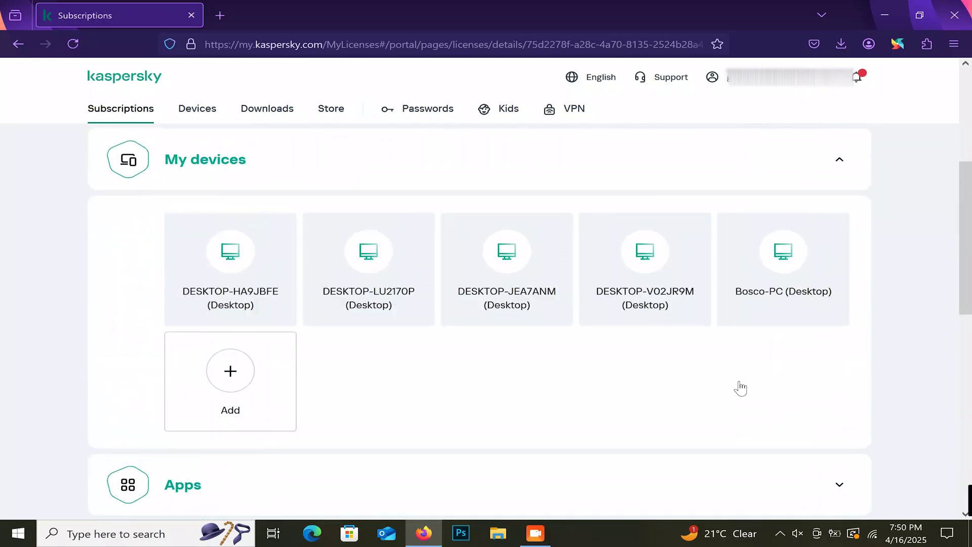
{"action": "scroll", "coordinate": [741, 388], "scroll_direction": "up", "scroll_amount": 1}
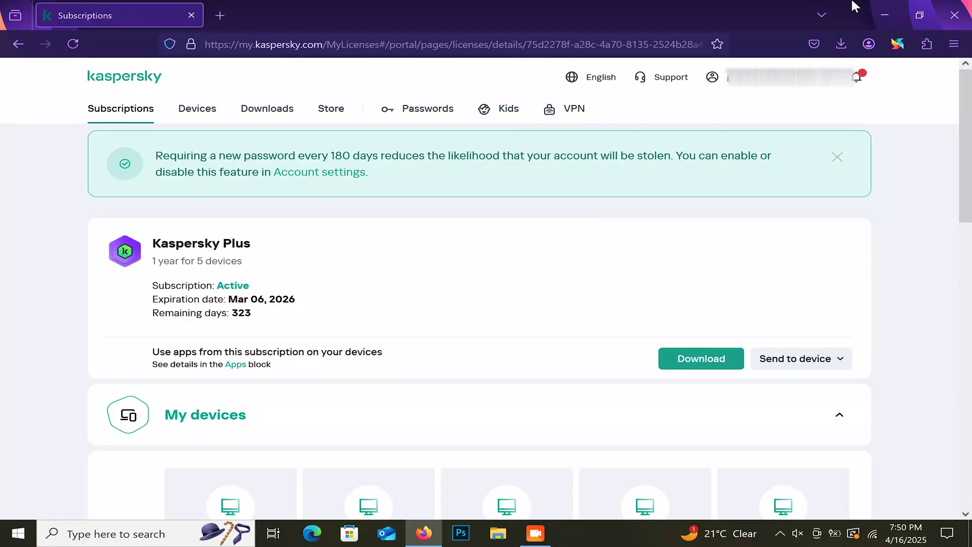
Minimize Firefox and select the Kaspersky installer (4,757 KB) in File Explorer's Downloads folder
{"action": "left_click", "coordinate": [889, 10]}
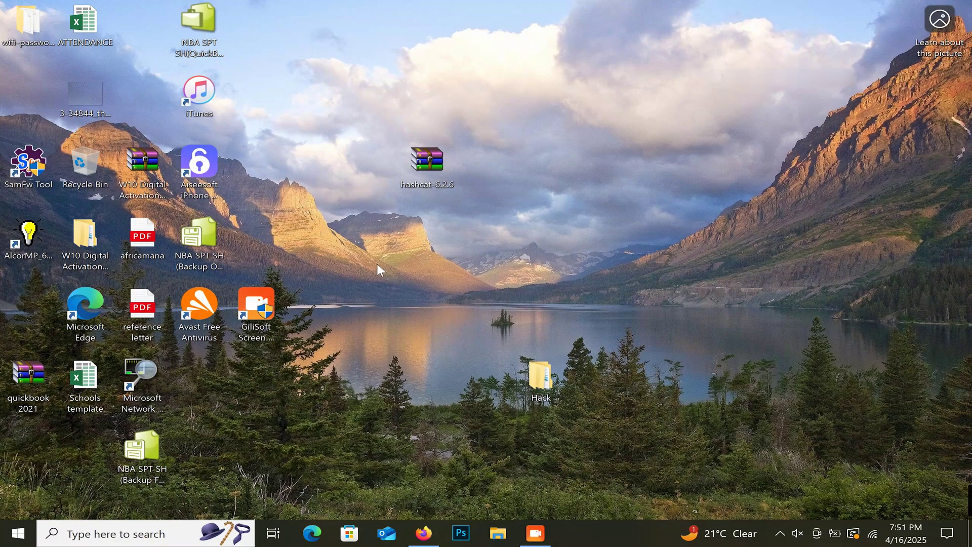
{"action": "left_click", "coordinate": [500, 539]}
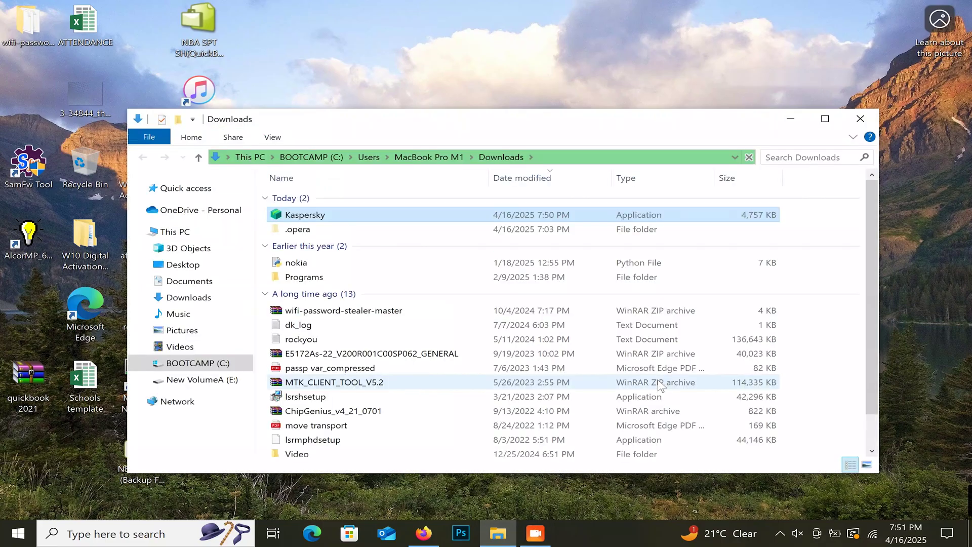
{"action": "left_click", "coordinate": [395, 215]}
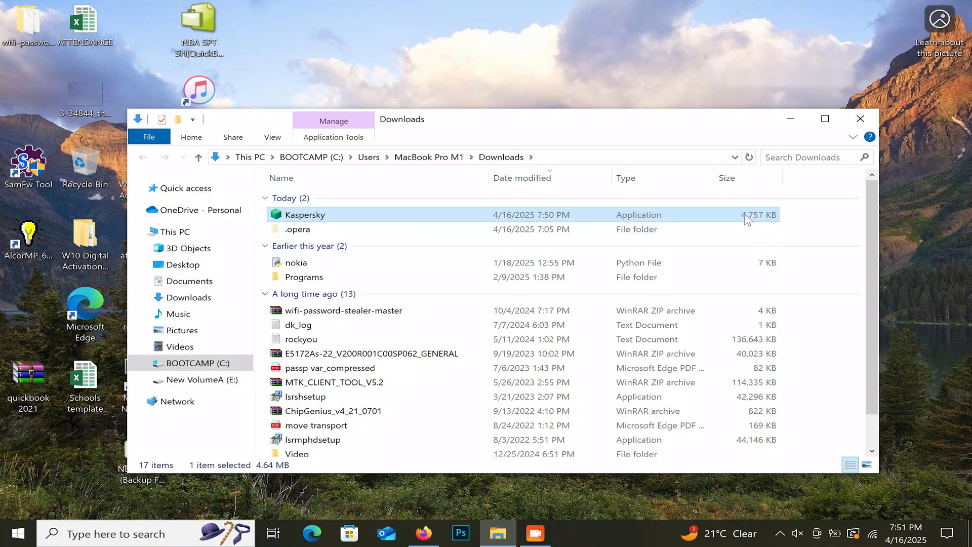
Launch the Kaspersky installer and continue past the 'Say hello to Kaspersky Plus!' screen
{"action": "double_click", "coordinate": [306, 215]}
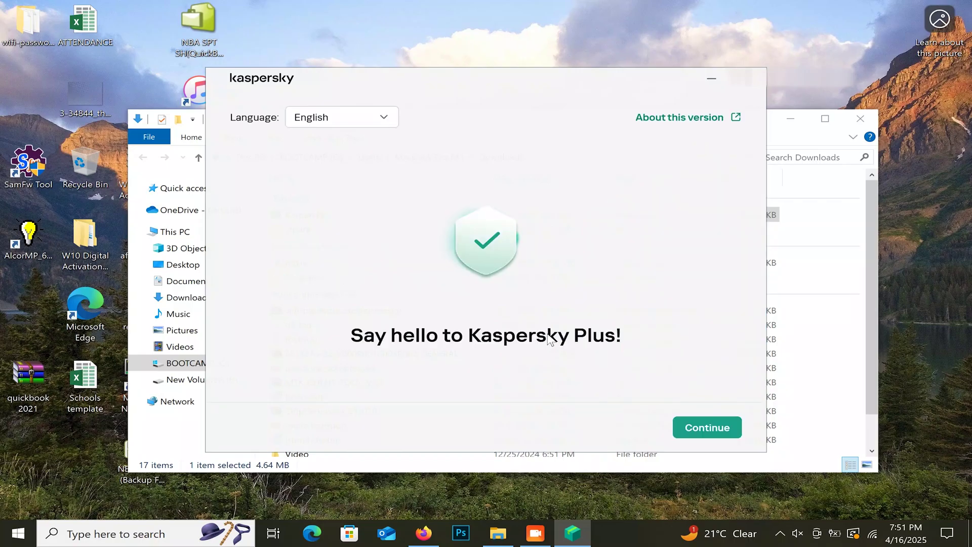
{"action": "left_click", "coordinate": [717, 431]}
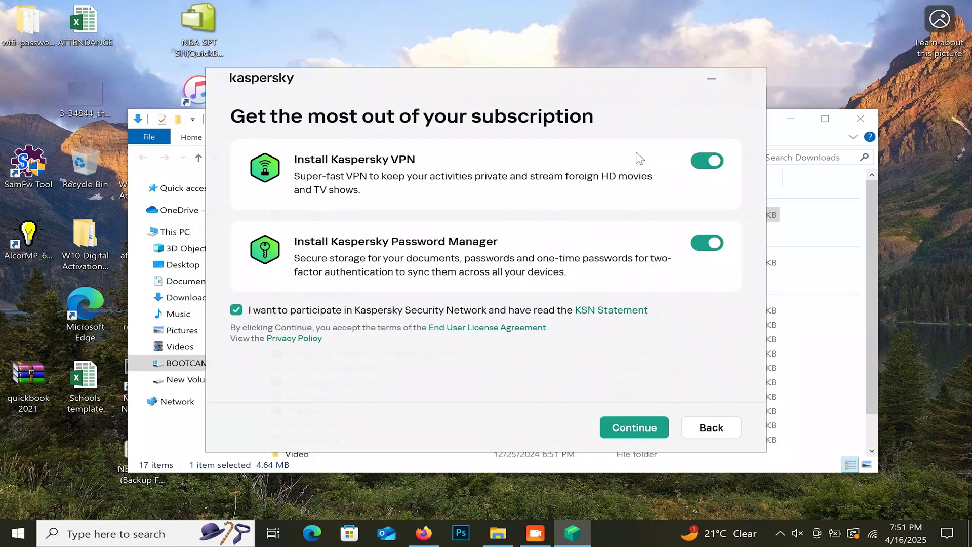
Continue with Kaspersky VPN and Password Manager left enabled
{"action": "left_click", "coordinate": [653, 430]}
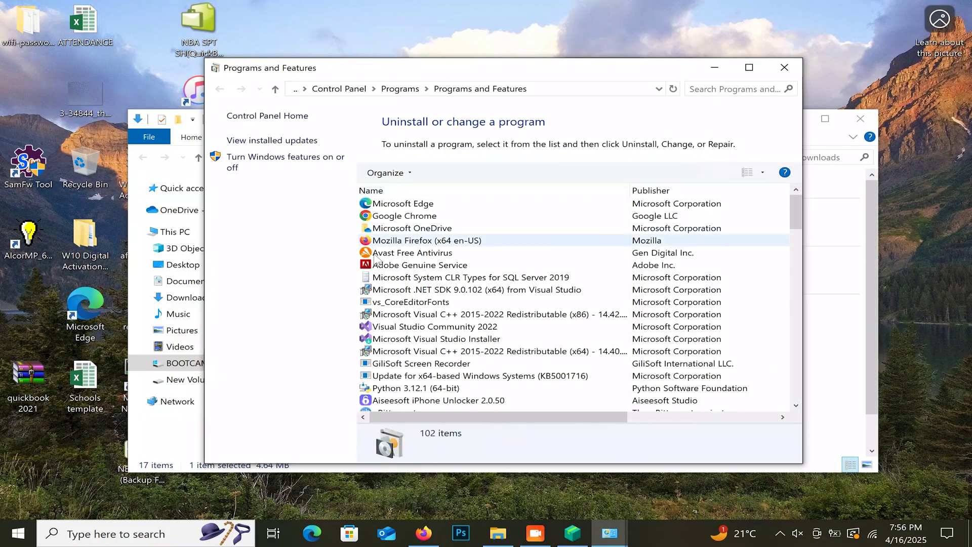
Select Avast Free Antivirus in Programs and Features to uninstall it
{"action": "left_click", "coordinate": [398, 256]}
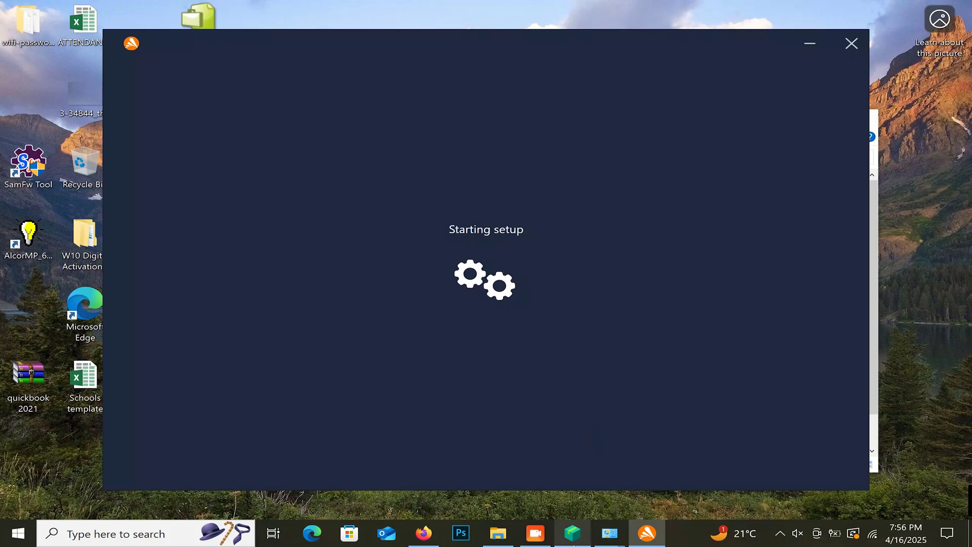
Wait for Avast setup to offer Repair, Customize and Uninstall options
{"action": "mouse_move", "coordinate": [573, 541]}
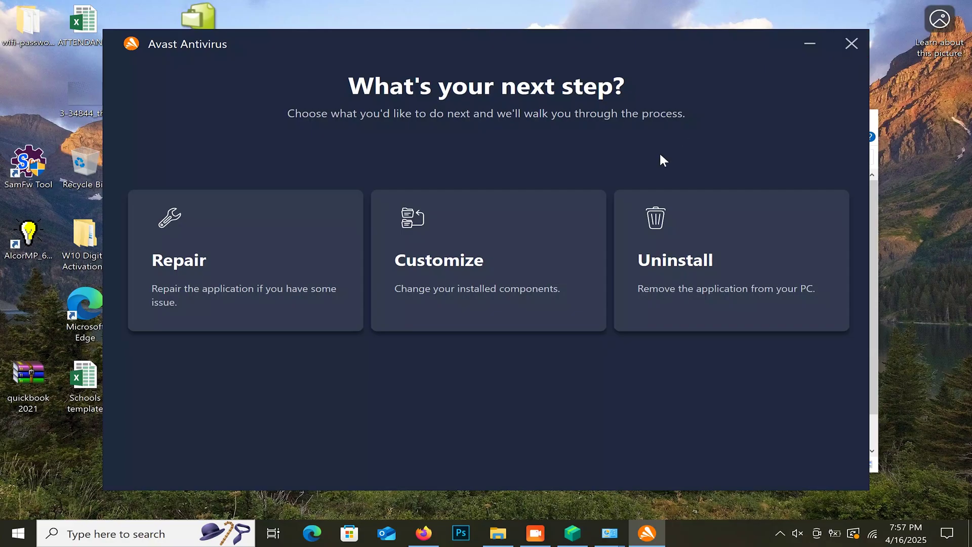
Close the Kaspersky incompatible-software warning, the Avast setup and Programs and Features
{"action": "left_click", "coordinate": [580, 539]}
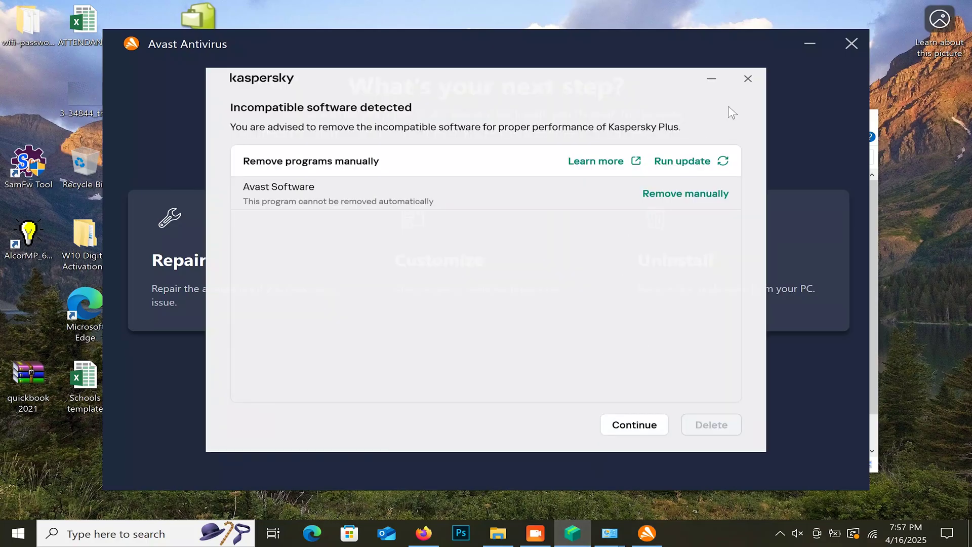
{"action": "left_click", "coordinate": [748, 79]}
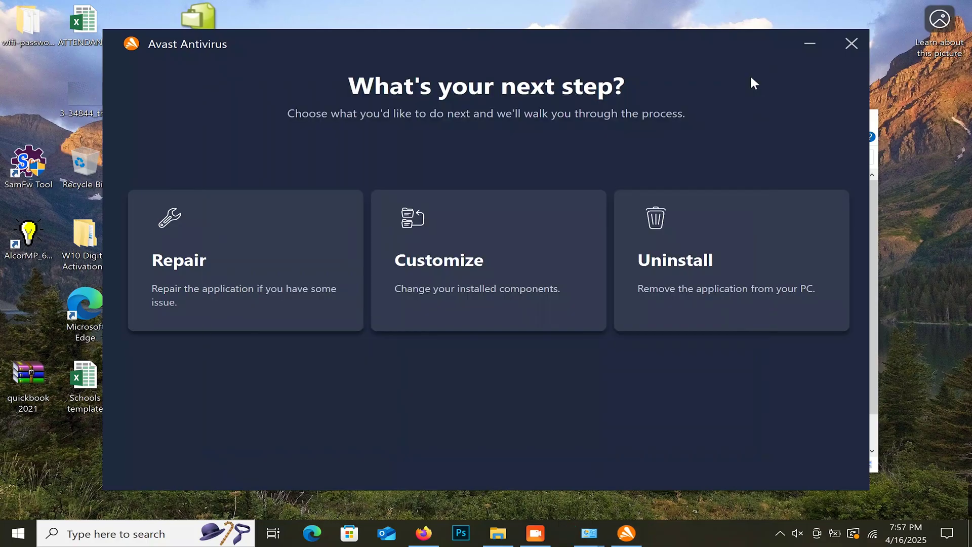
{"action": "left_click", "coordinate": [851, 42]}
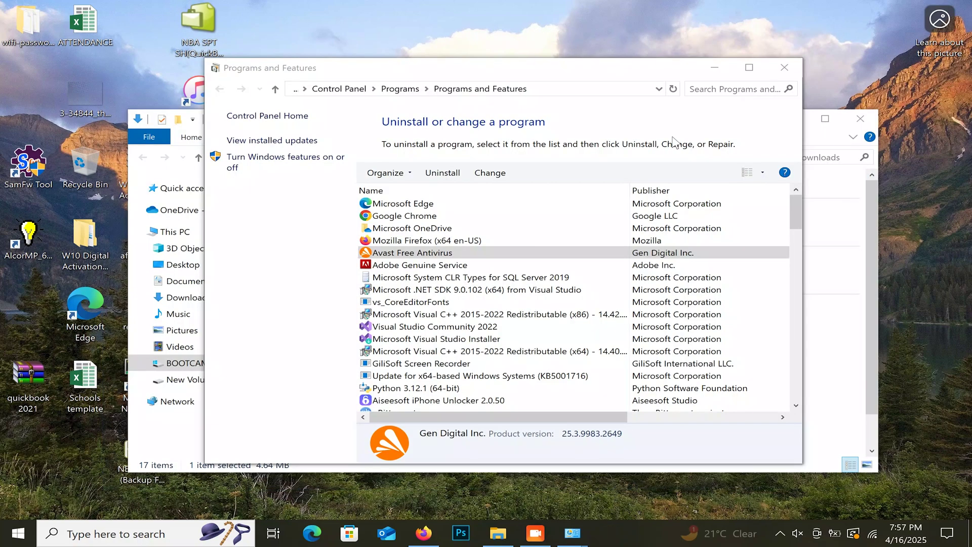
{"action": "left_click", "coordinate": [783, 68]}
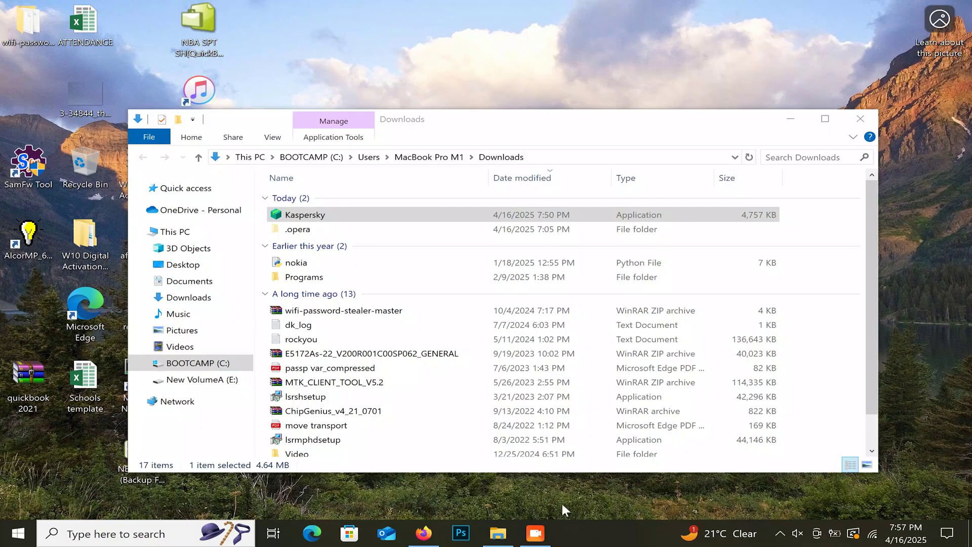